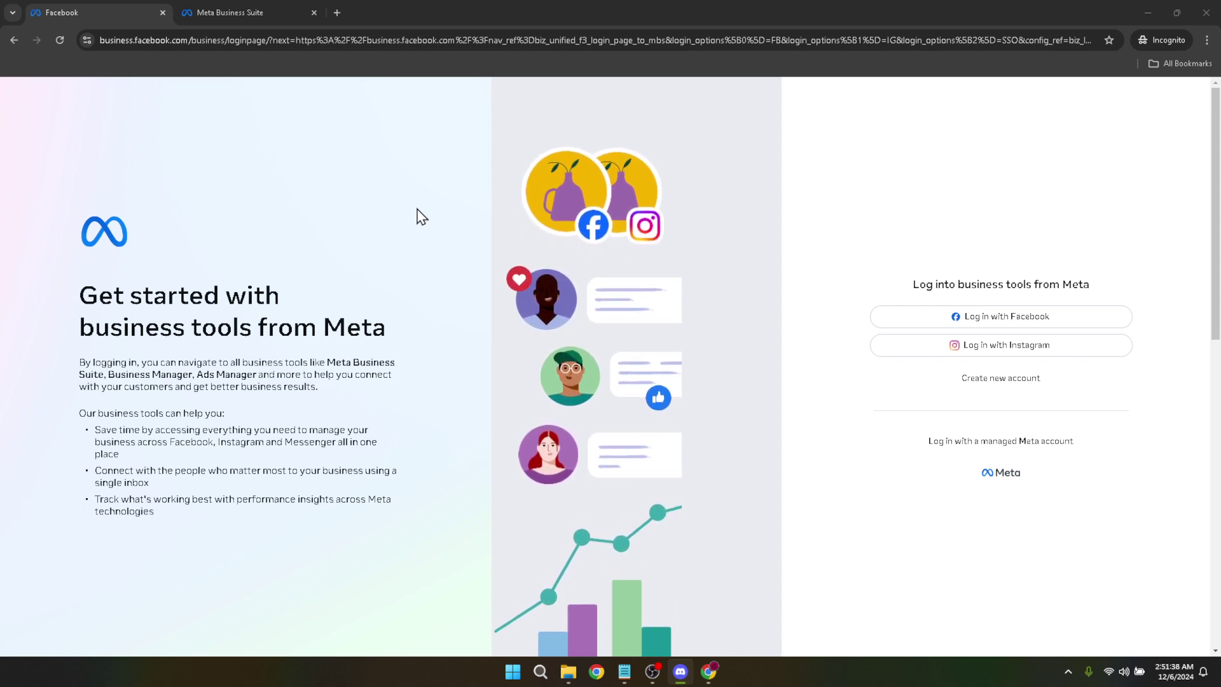
{"action": "left_click", "coordinate": [417, 217]}
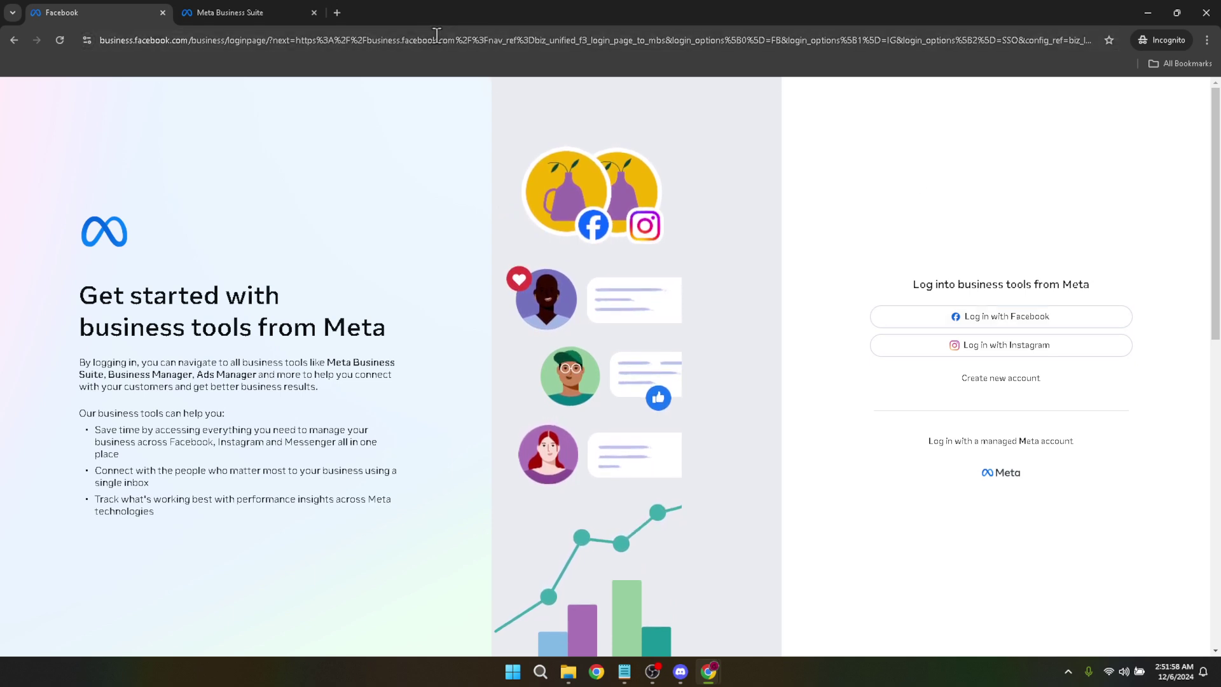
- Return to the Meta Business Suite tab to reach the ad account setup page
{"action": "left_click", "coordinate": [265, 22]}
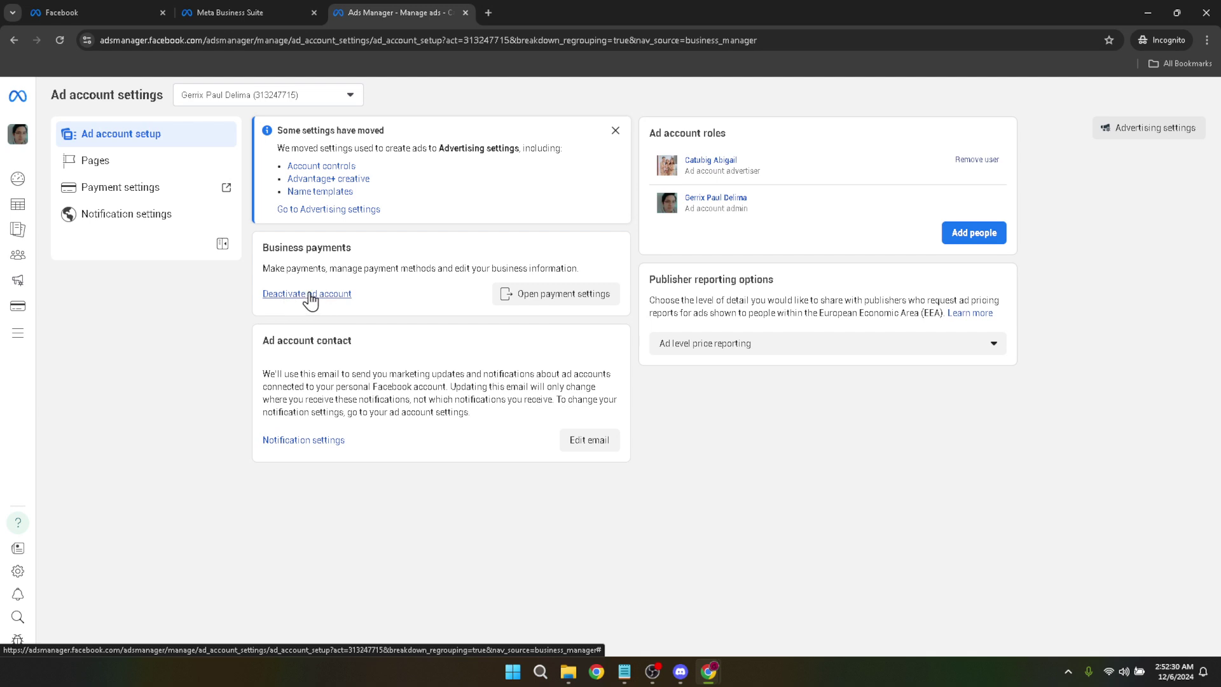
- Start deactivating the ad account from Business payments, choosing 'Buying process is too complicated'
{"action": "left_click", "coordinate": [310, 293]}
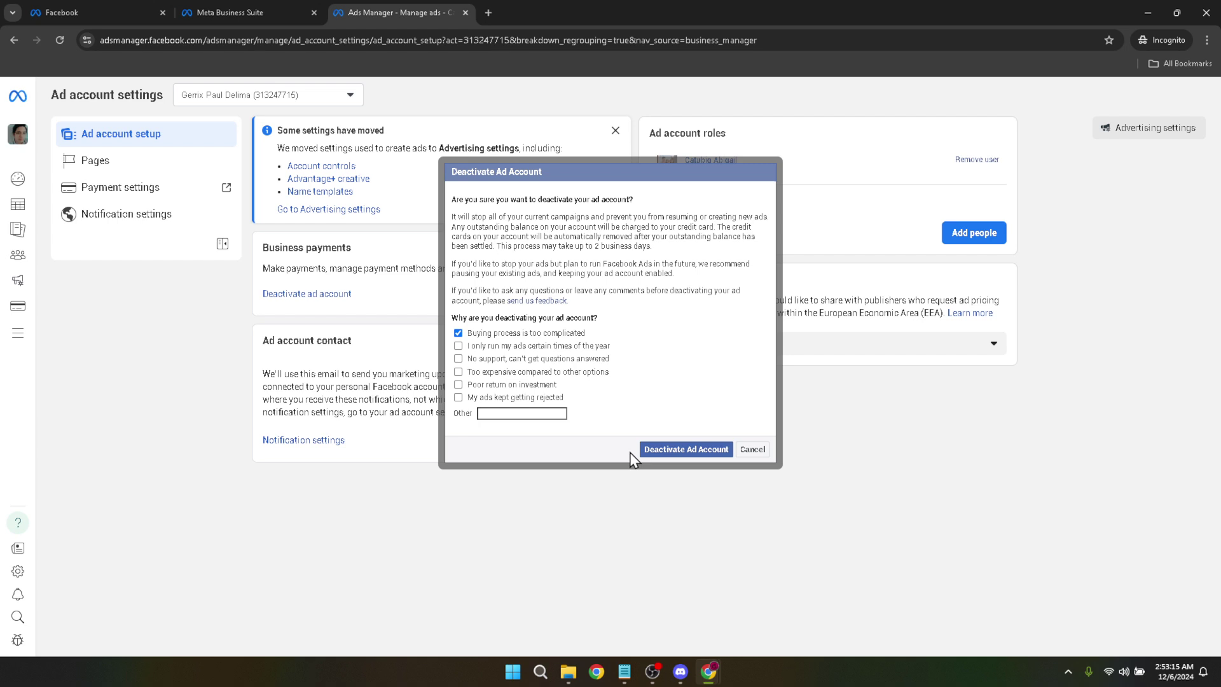
- Cancel the Deactivate Ad Account dialog, leaving the account active
{"action": "left_click", "coordinate": [749, 450]}
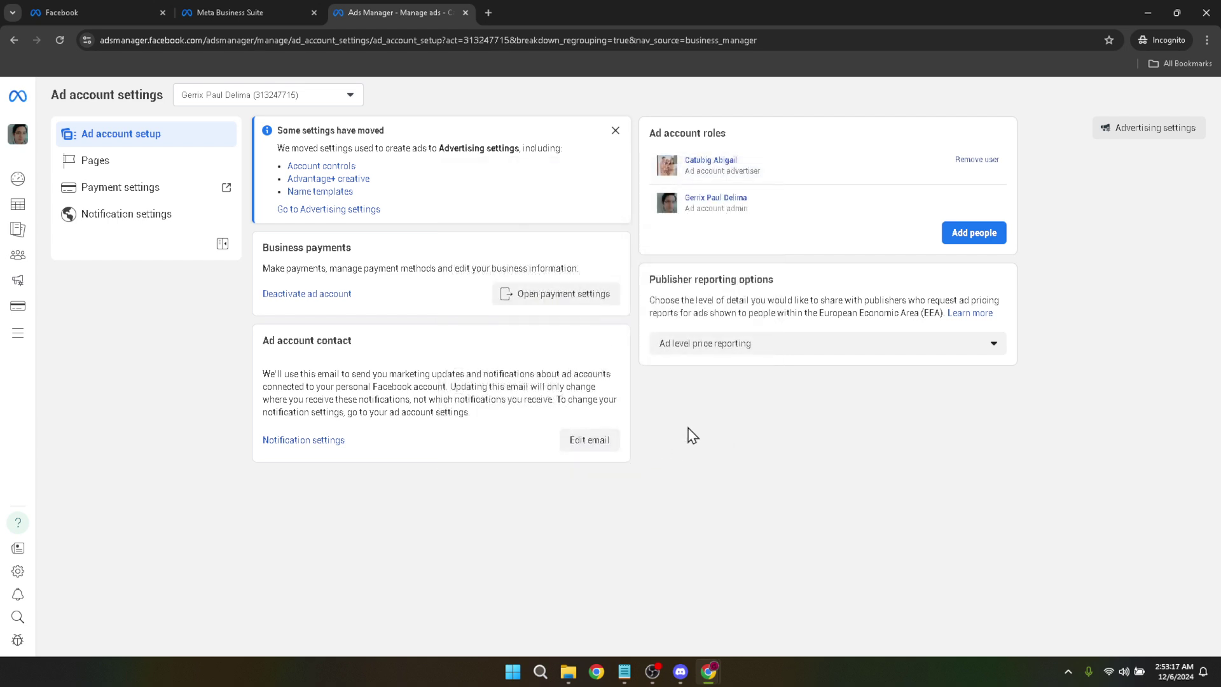